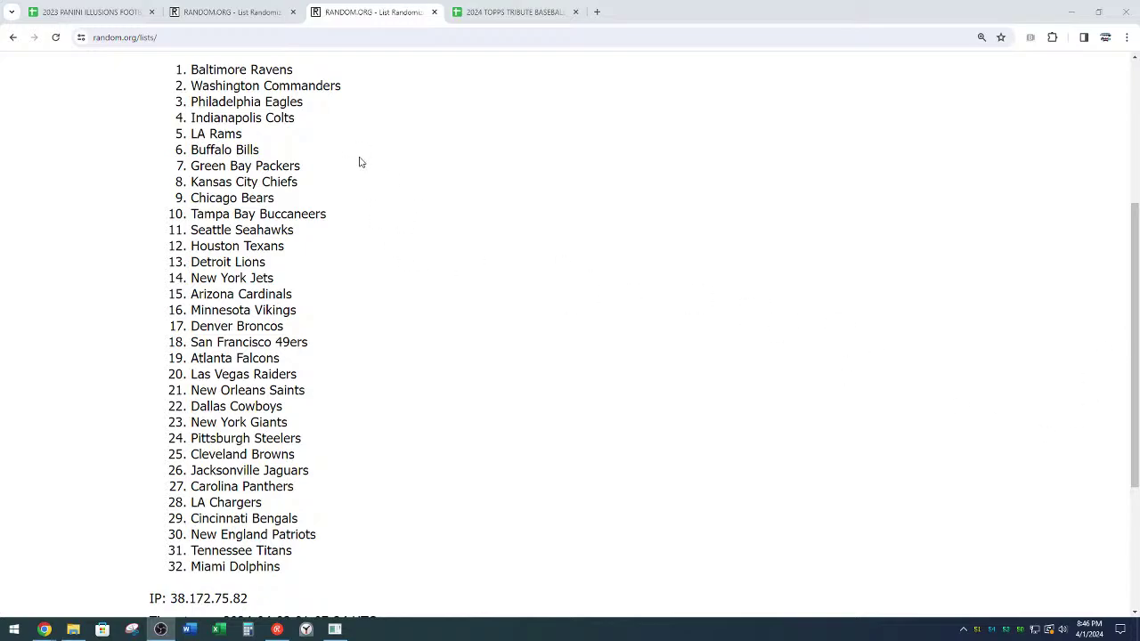
Copy all 32 randomized team names, from Baltimore Ravens to Miami Dolphins
left_click_drag(190, 70, 283, 570)
right_click(251, 397)
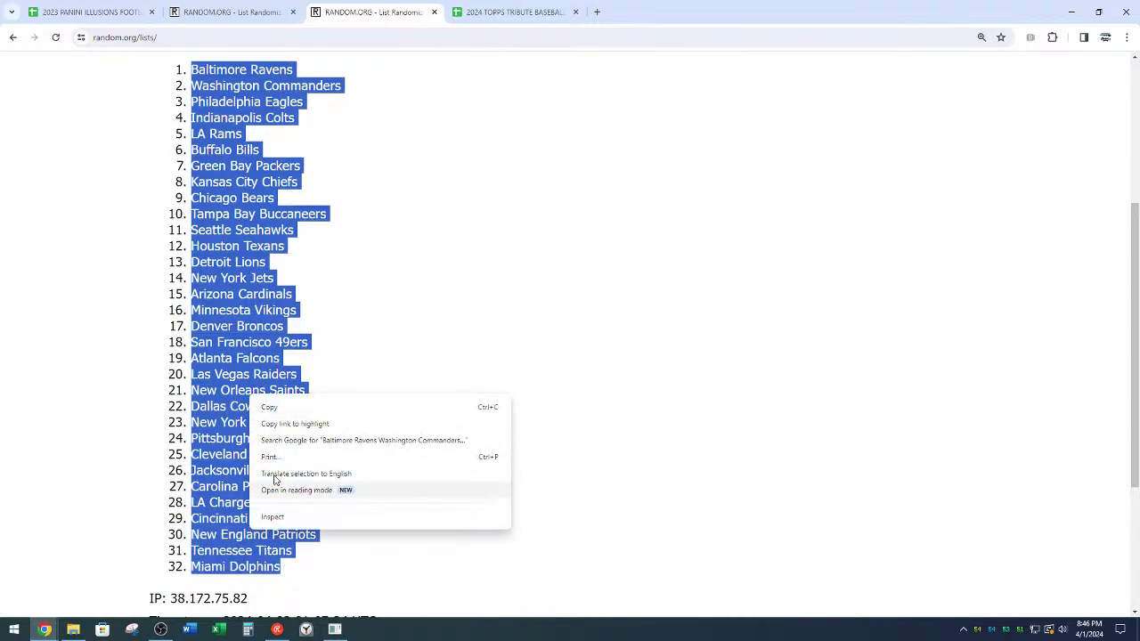
left_click(269, 408)
Open the List Randomizer page in four new tabs and switch to the first of them
scroll(436, 267, "up", 4)
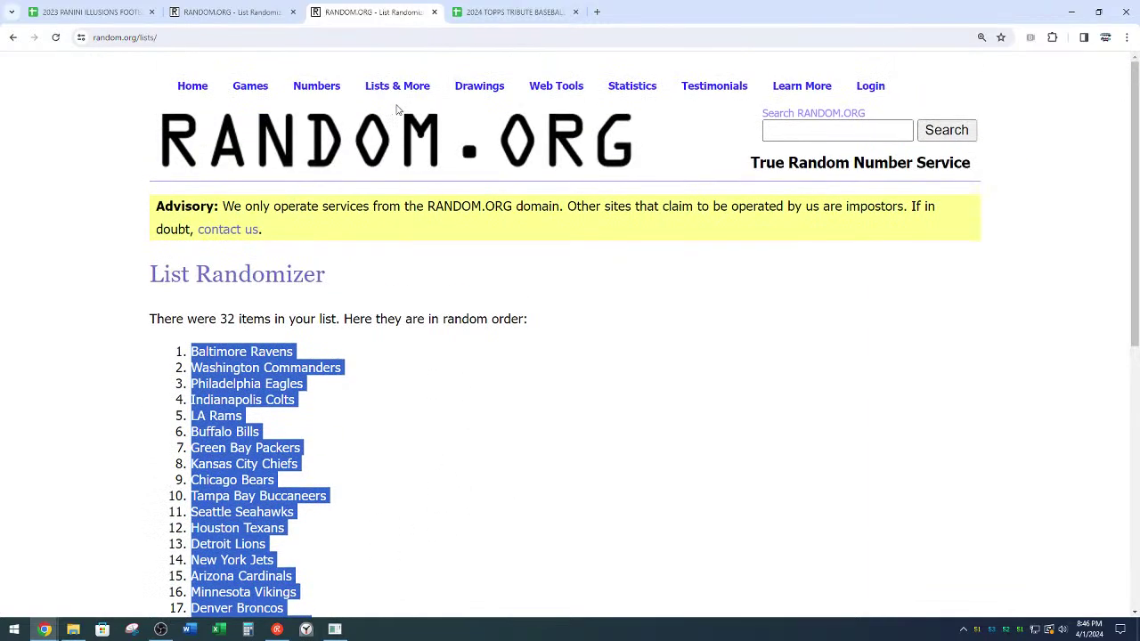
right_click(402, 110)
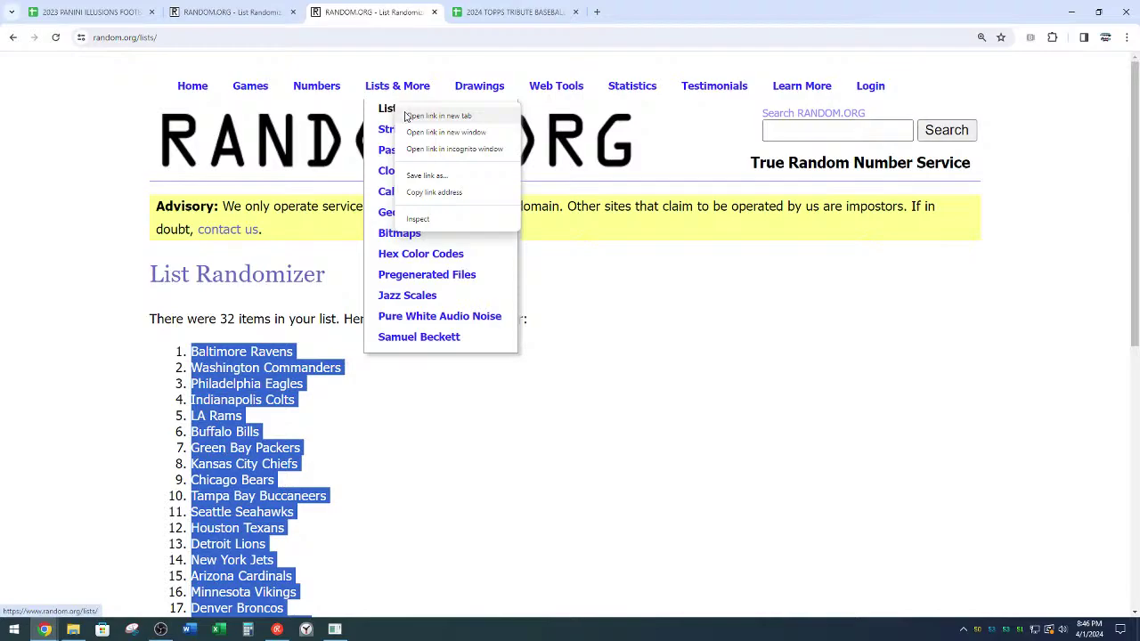
left_click(408, 115)
right_click(405, 112)
left_click(410, 117)
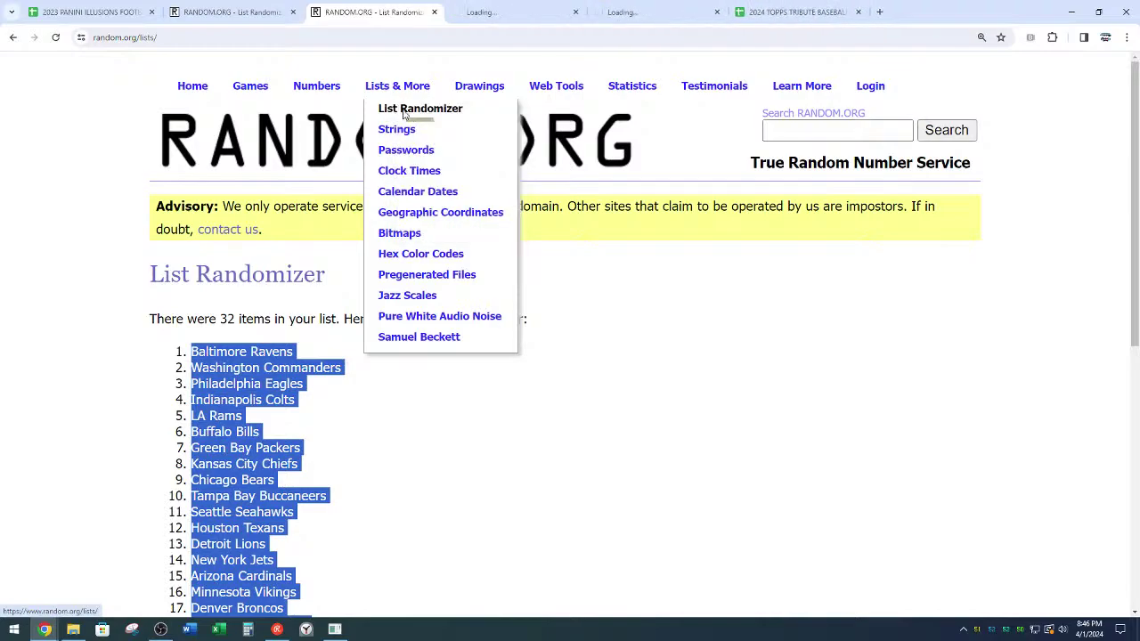
right_click(405, 114)
left_click(410, 118)
key("ctrl+Tab")
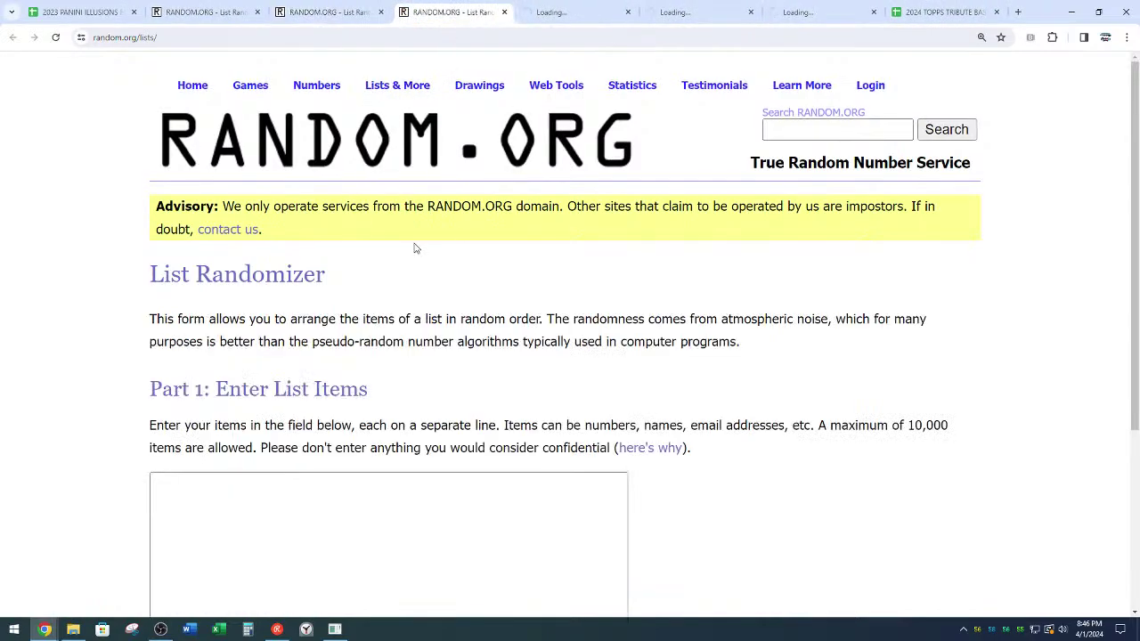
Paste the copied team names into the empty list items box
scroll(364, 251, "down", 3)
right_click(364, 251)
left_click(399, 381)
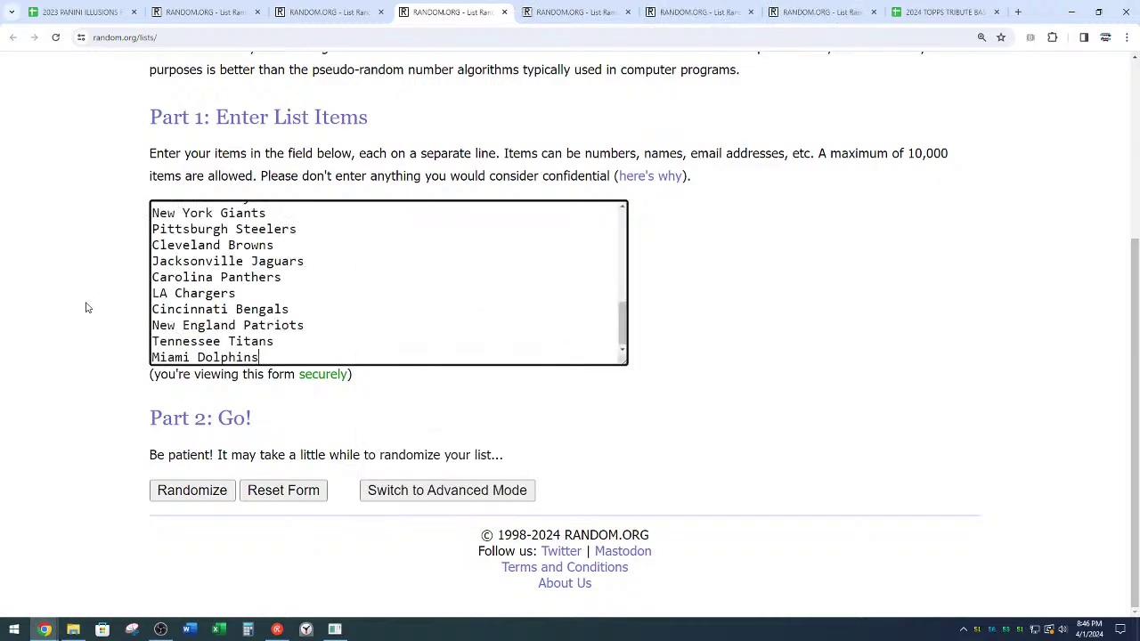
Randomize the team list four times, highlight the randomization count, and review the team order
left_click(185, 490)
scroll(127, 412, "down", 2)
left_click(185, 504)
left_click(176, 492)
scroll(160, 454, "down", 3)
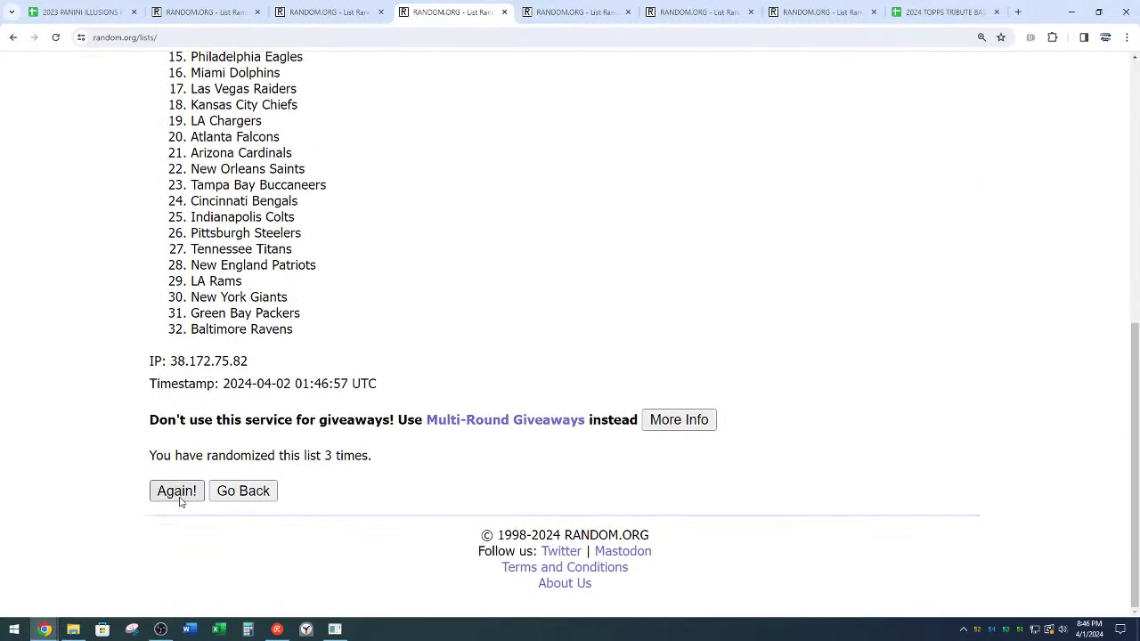
left_click(180, 499)
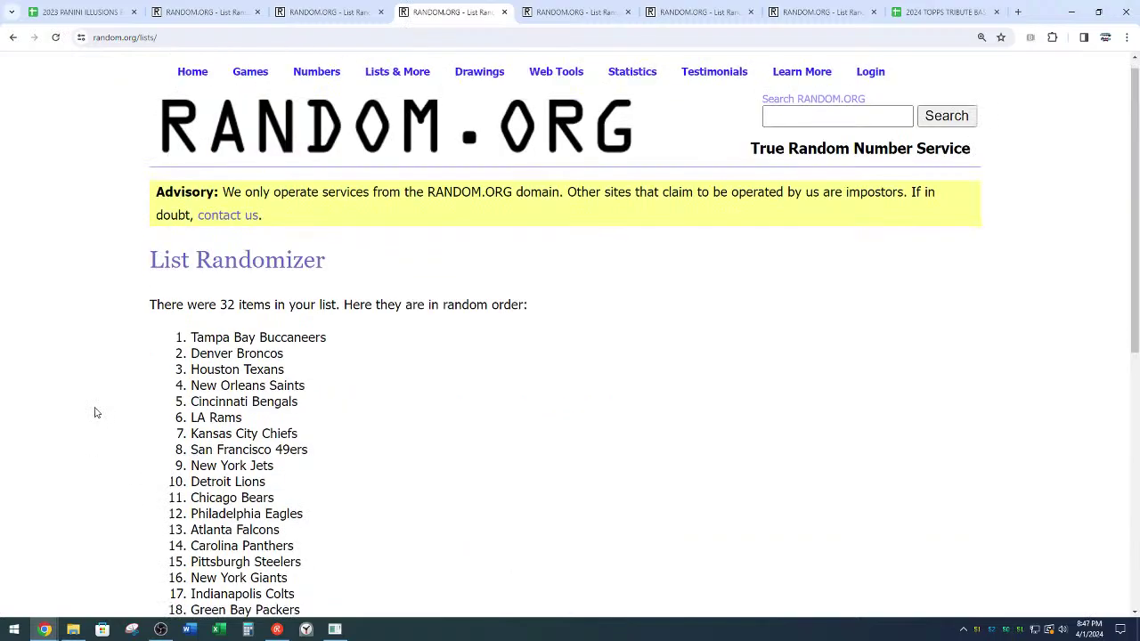
scroll(96, 411, "down", 5)
left_click_drag(324, 455, 389, 466)
left_click(71, 435)
scroll(69, 440, "up", 4)
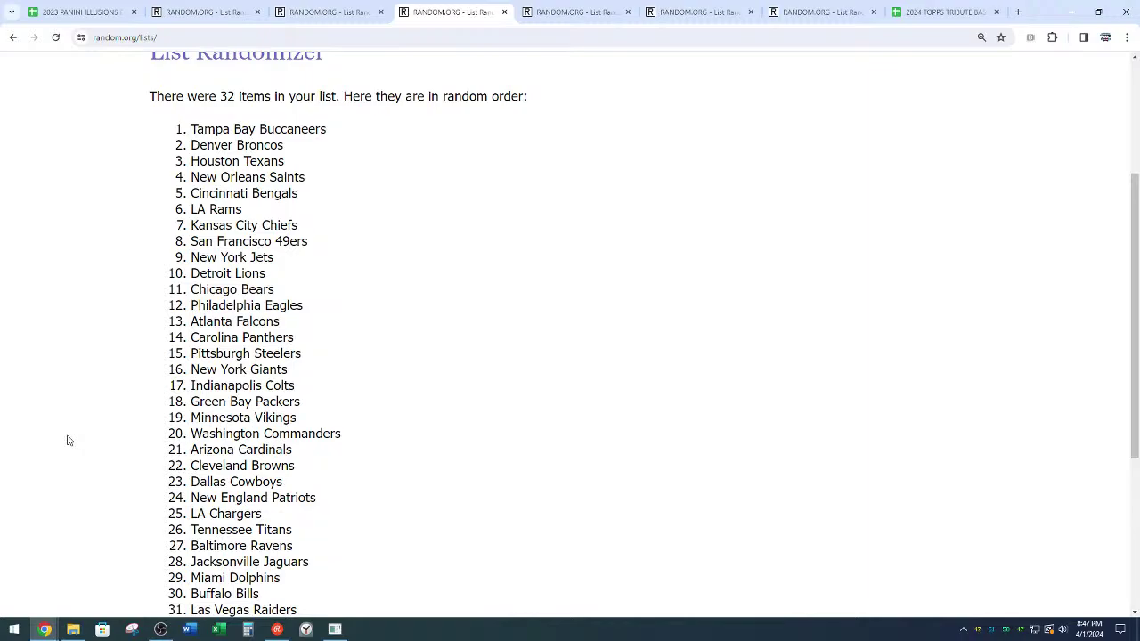
In the next blank List Randomizer tab, enter the items ARI, TBAY, ---, -- and - on separate lines
left_click(541, 25)
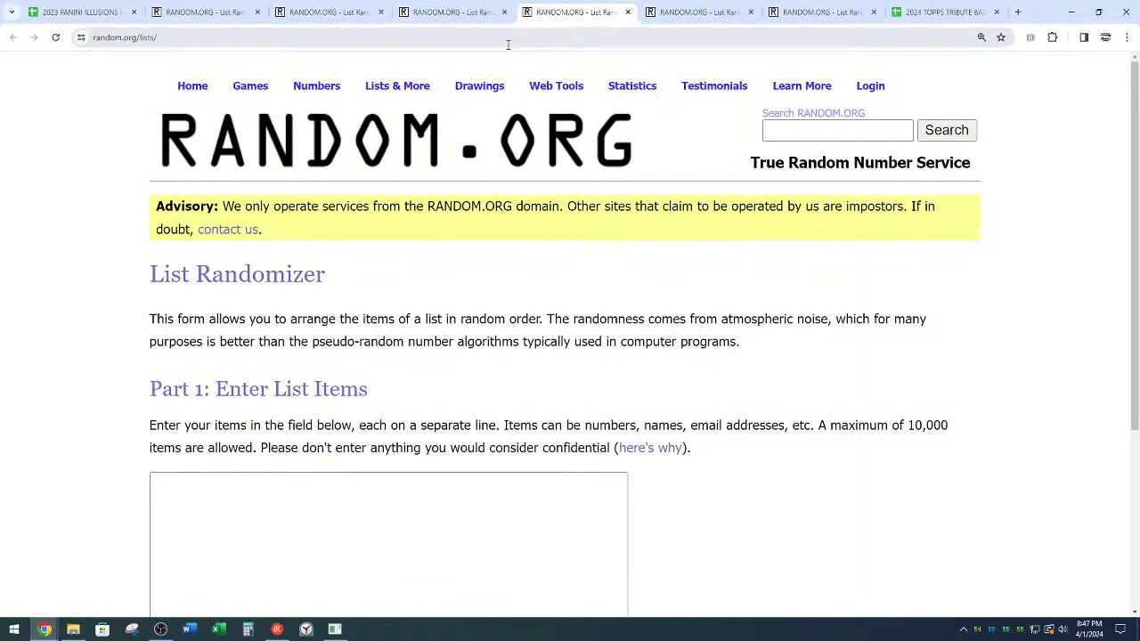
scroll(585, 301, "down", 2)
left_click(557, 338)
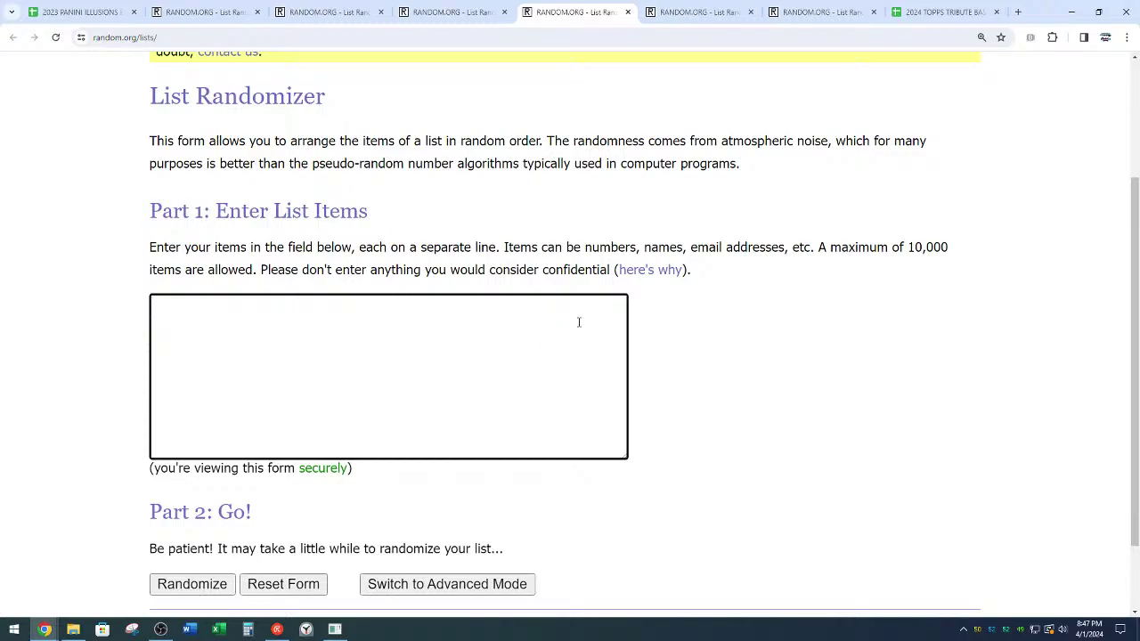
type("ARI")
key("Return")
type("TBAY")
key("Return")
type("---")
key("Return")
type("--")
key("Return")
type("-")
left_click_drag(154, 335, 160, 369)
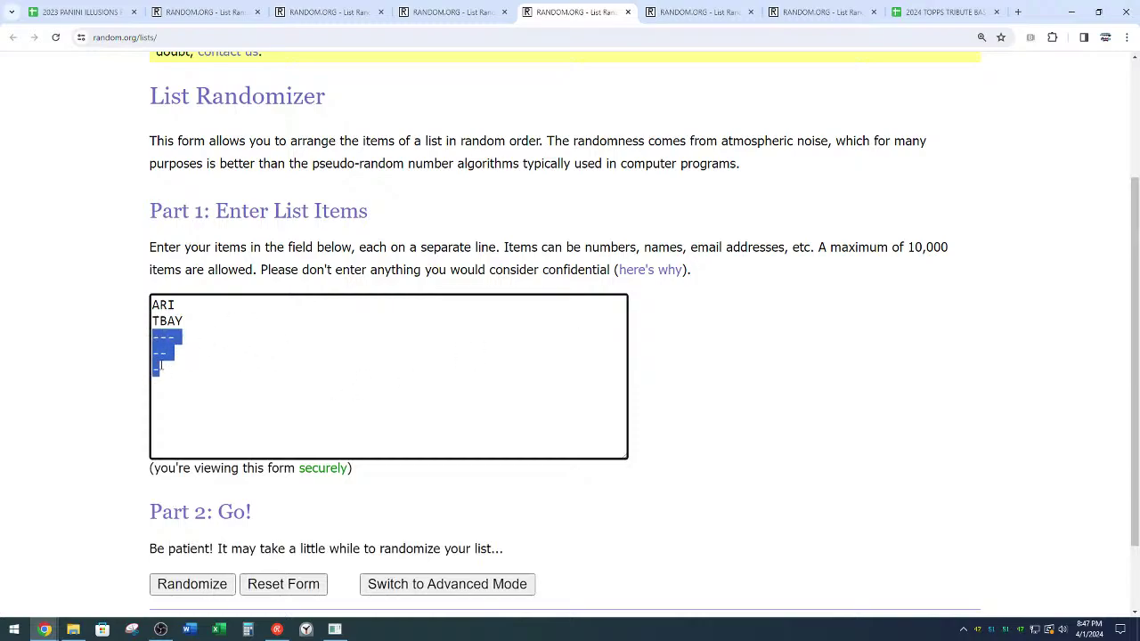
right_click(162, 354)
left_click(252, 323)
left_click(252, 323)
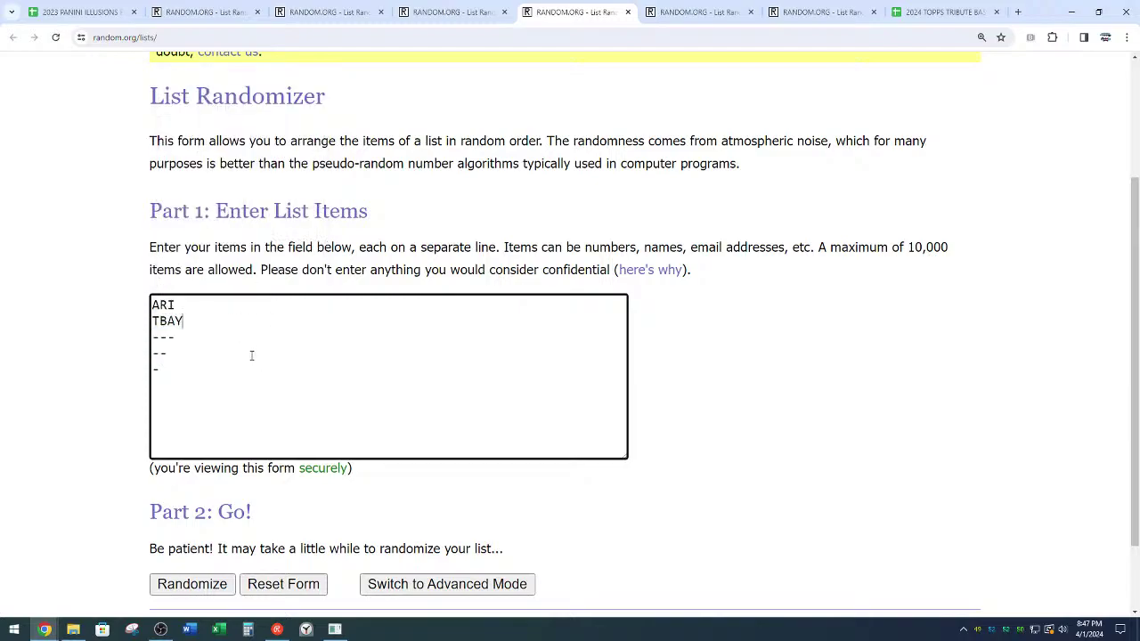
Randomize the ARI and TBAY list four times, then highlight the randomization count and the first item
left_click(187, 587)
left_click(161, 543)
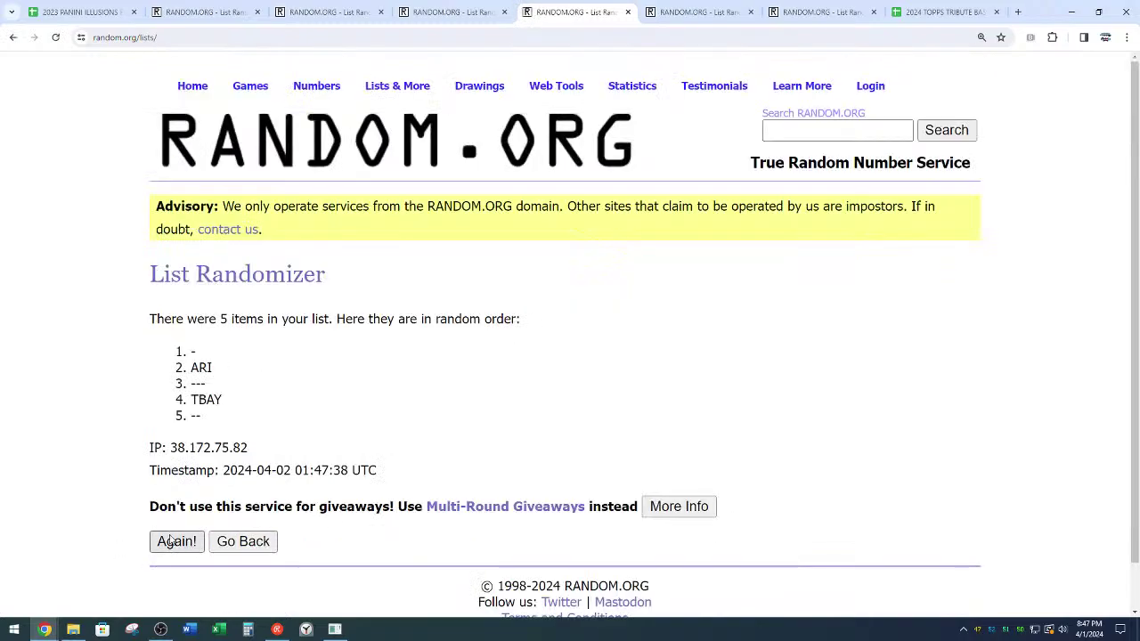
left_click(177, 578)
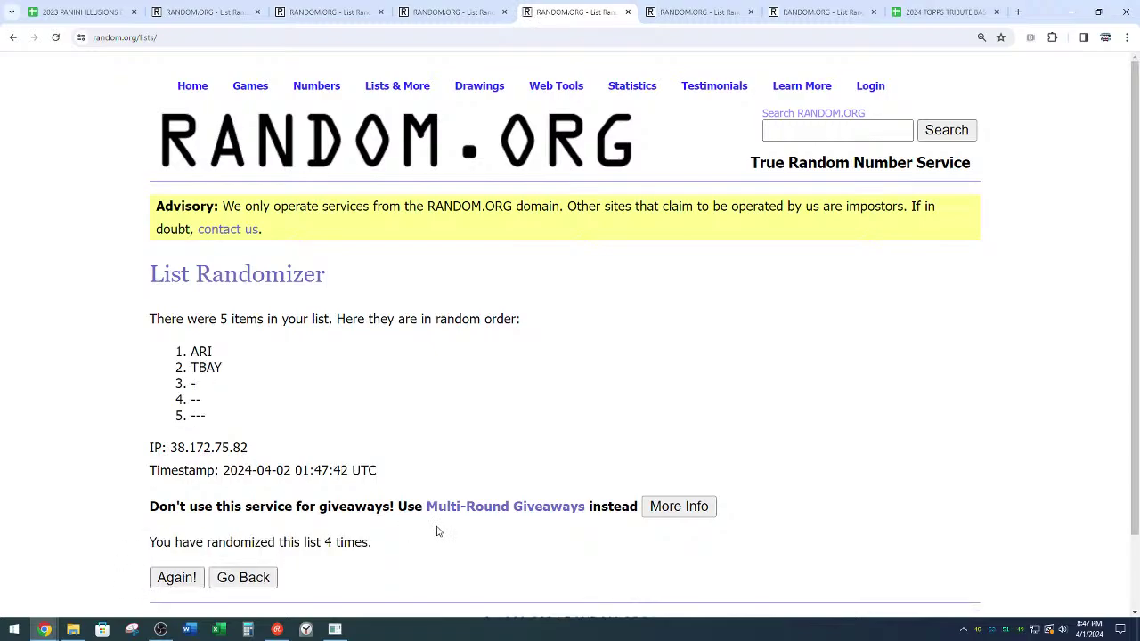
left_click_drag(324, 541, 471, 540)
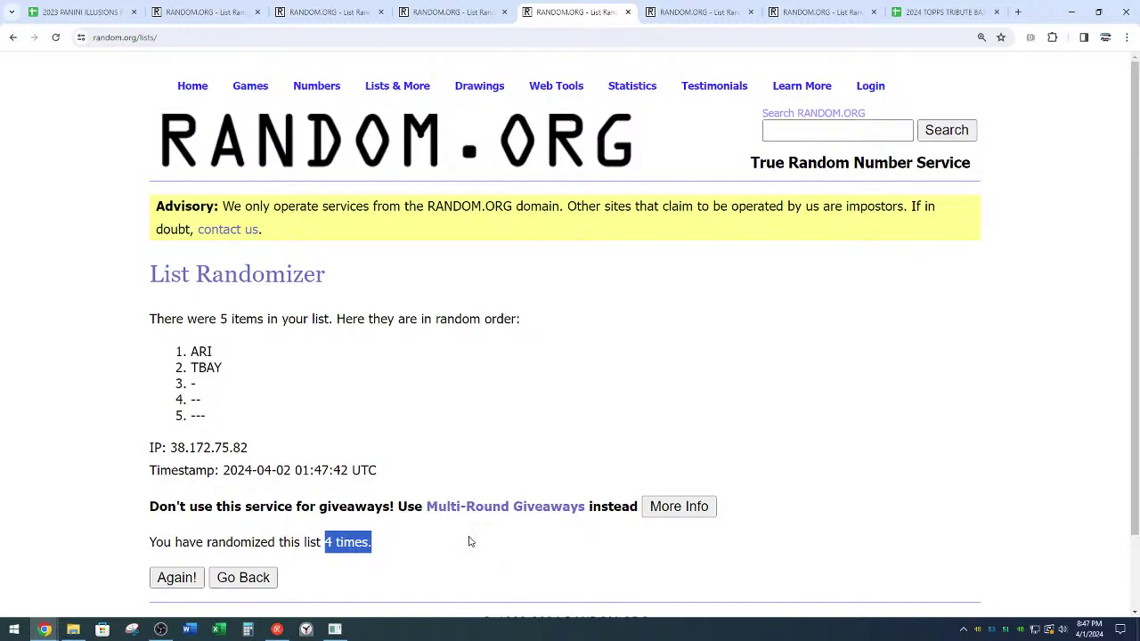
left_click_drag(188, 351, 308, 356)
left_click(322, 395)
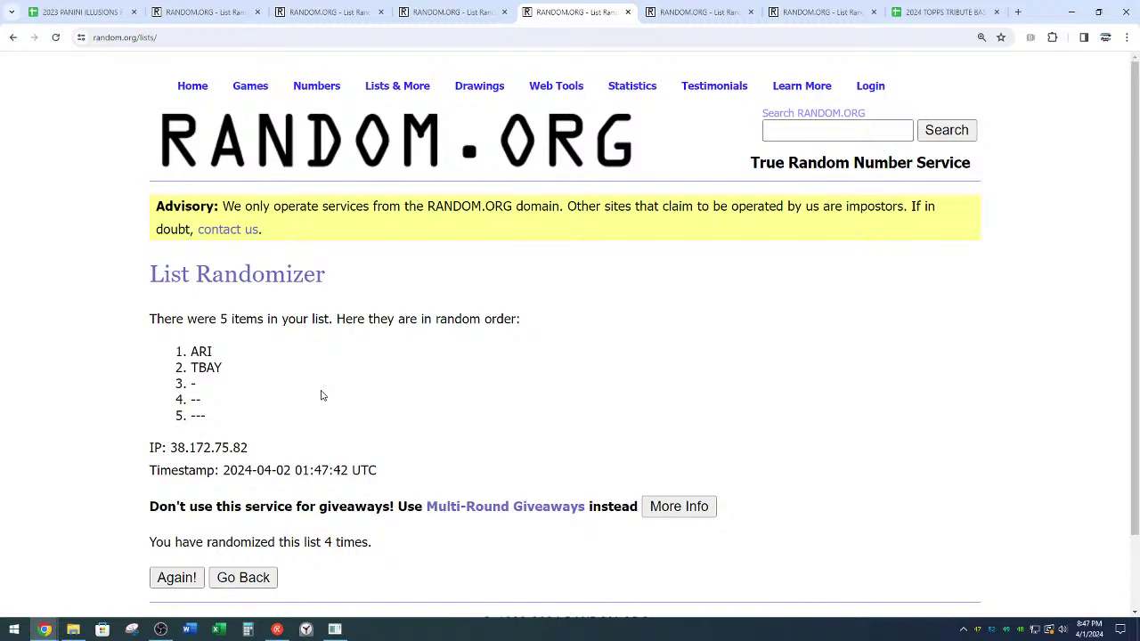
In the next blank List Randomizer tab, enter the items HOU, CHI, ---, -- and - on separate lines
left_click(700, 11)
scroll(326, 356, "down", 1)
left_click(385, 376)
type("HOU")
key("Return")
type("C")
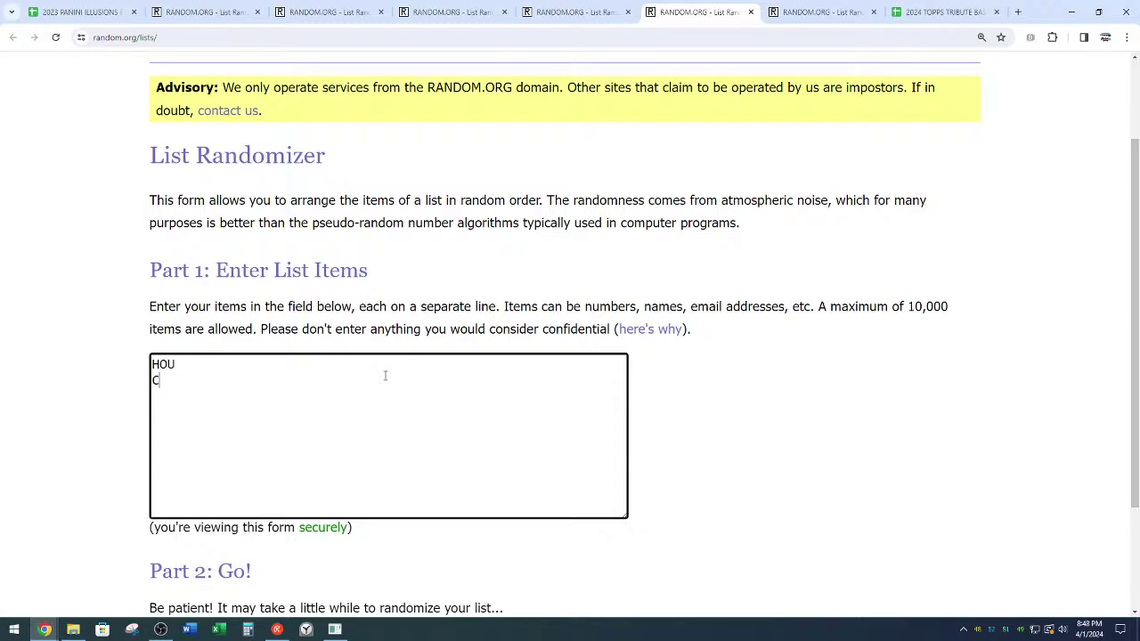
type("HI ---")
key("Return")
type("--")
key("Return")
type("-")
scroll(89, 316, "down", 1)
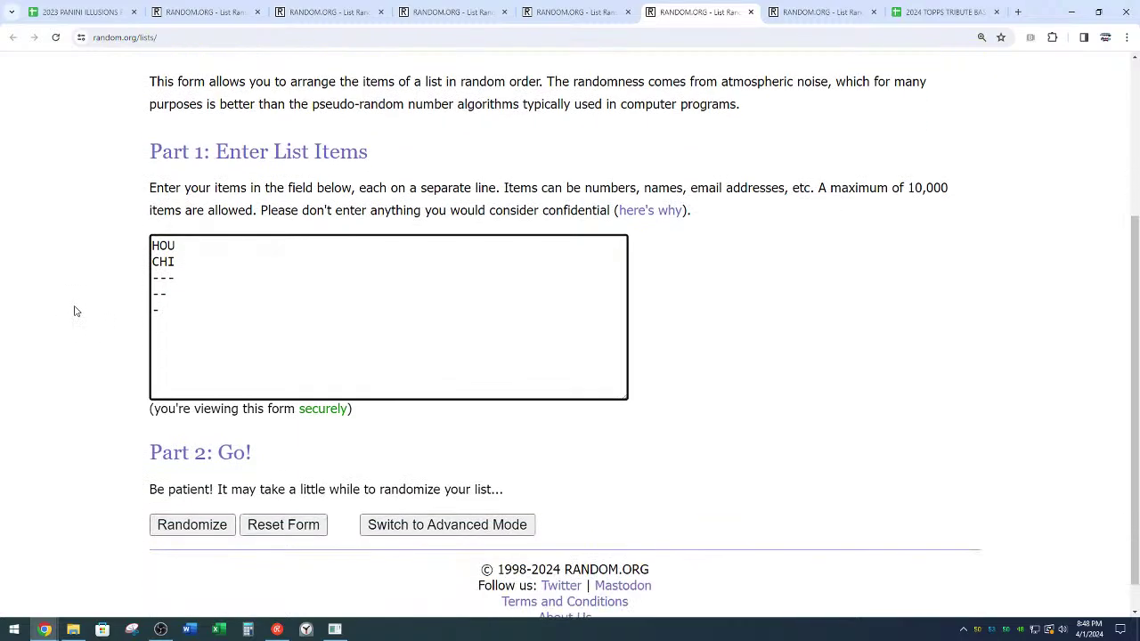
Randomize the HOU and CHI list four times and highlight the randomization count
left_click(192, 524)
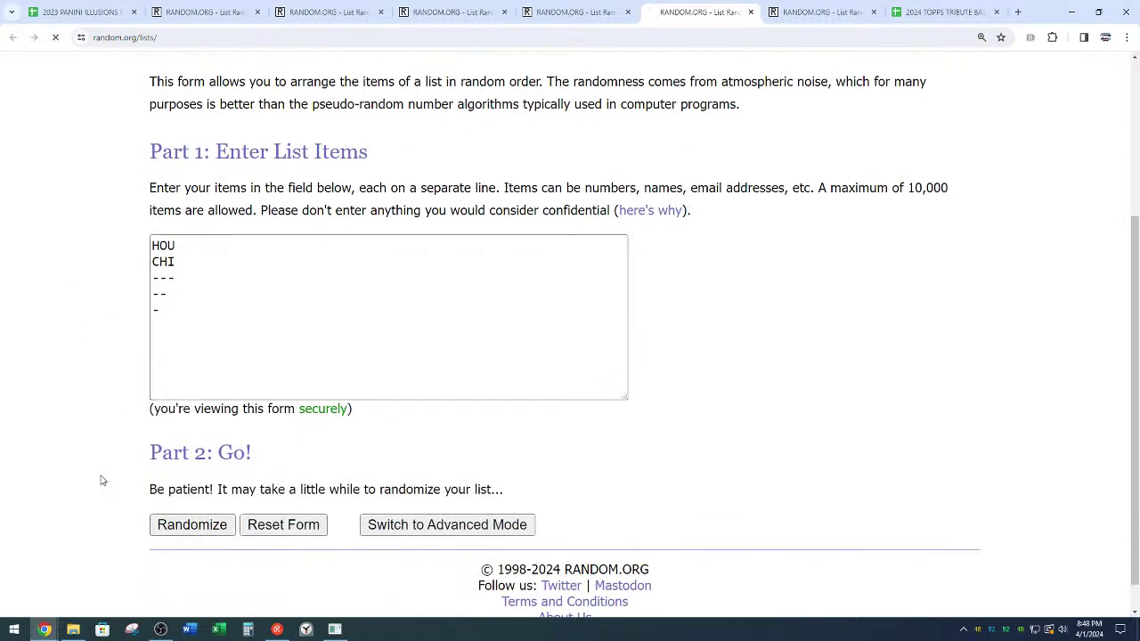
scroll(127, 461, "down", 1)
left_click(169, 490)
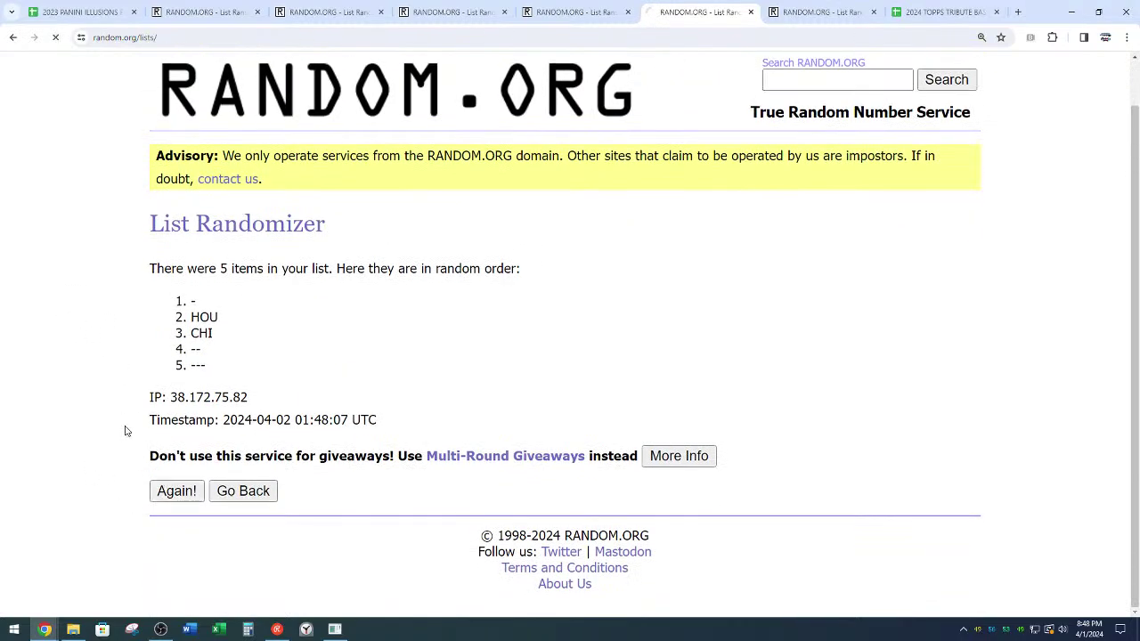
scroll(112, 437, "down", 1)
scroll(112, 436, "down", 1)
left_click(176, 489)
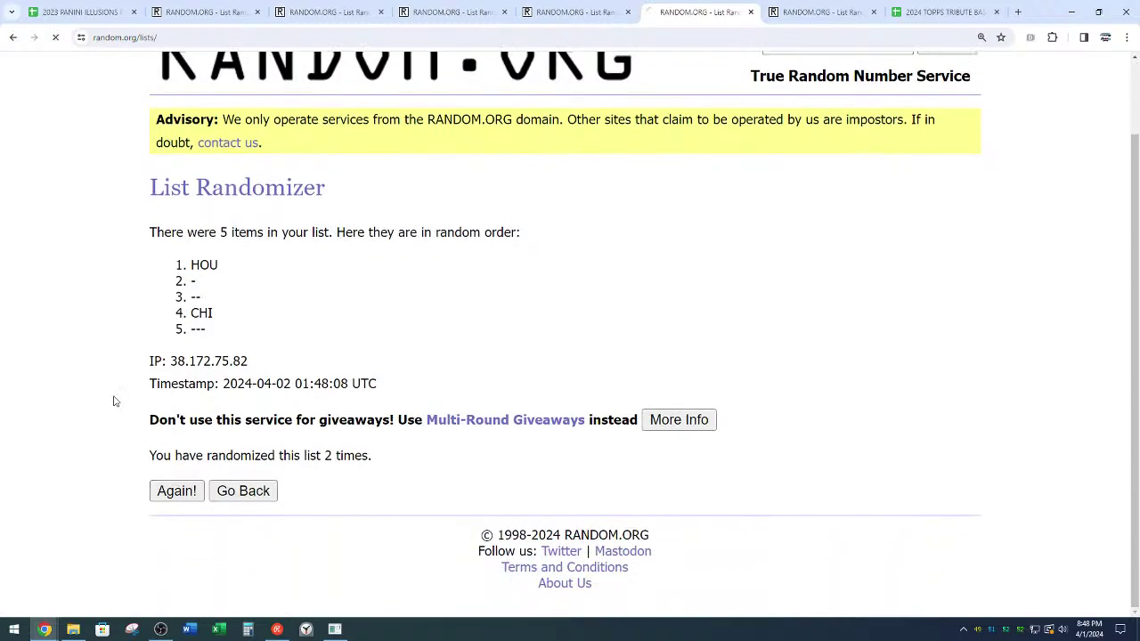
scroll(114, 402, "down", 1)
left_click(176, 489)
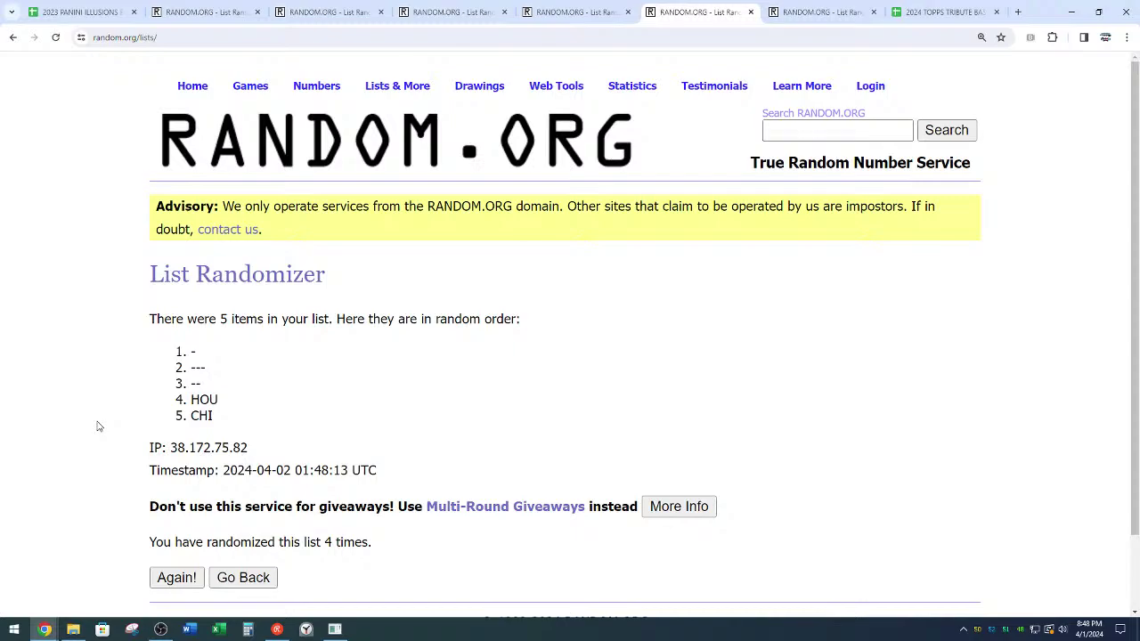
left_click_drag(372, 551, 324, 545)
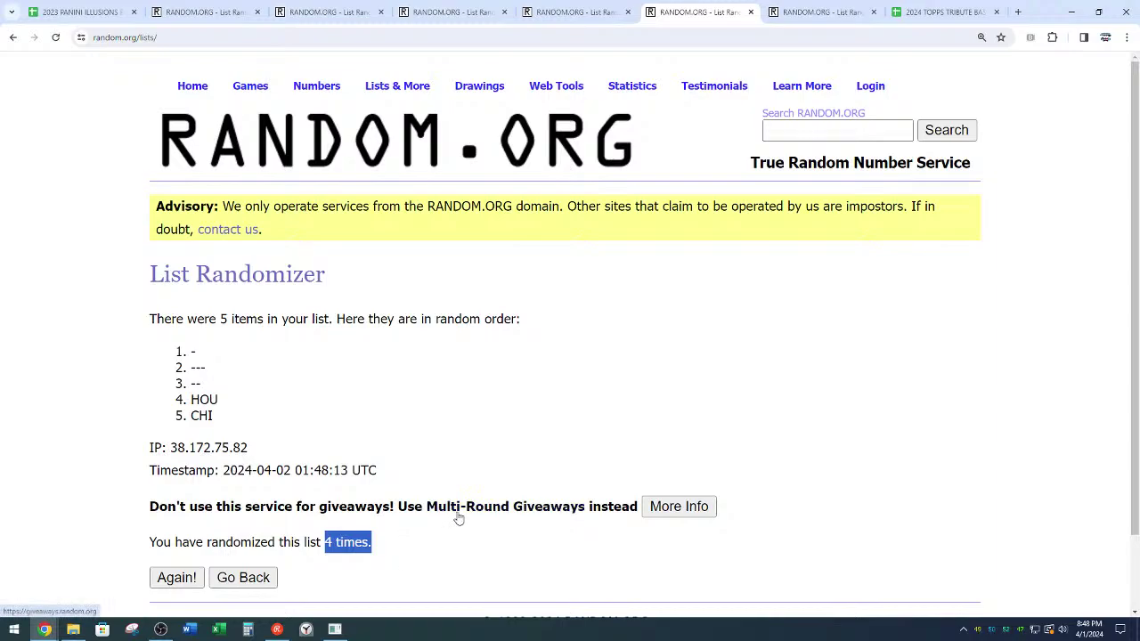
In the last blank List Randomizer tab, enter the items BAL, MIN, ---, -- and - on separate lines
left_click(777, 12)
scroll(620, 224, "down", 2)
left_click(535, 372)
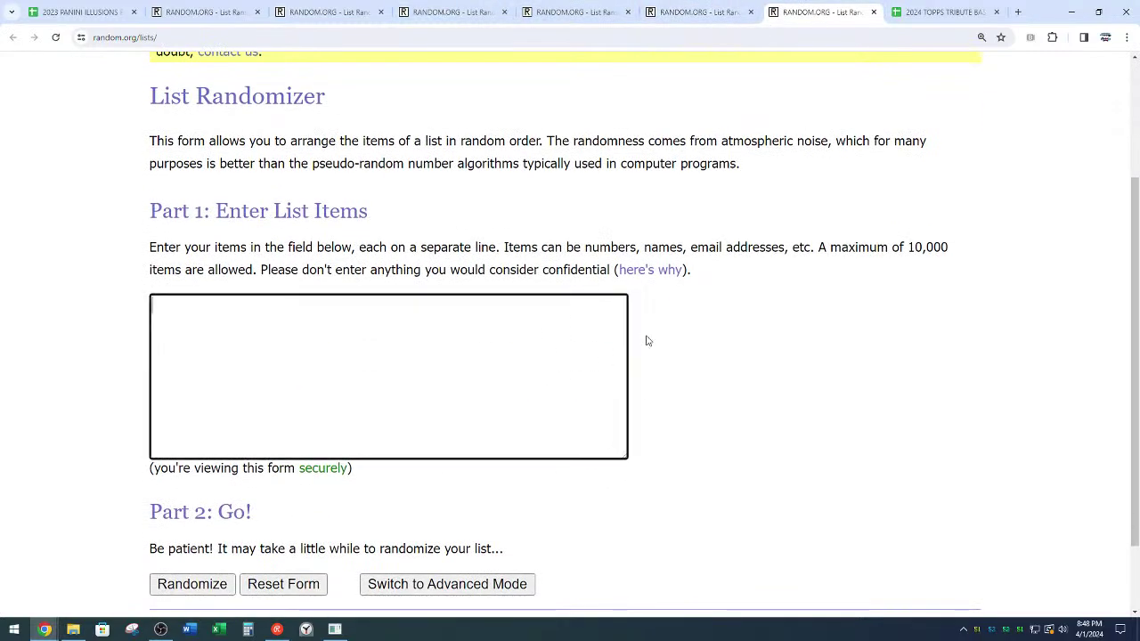
type("BAL")
key("Return")
type("MIN")
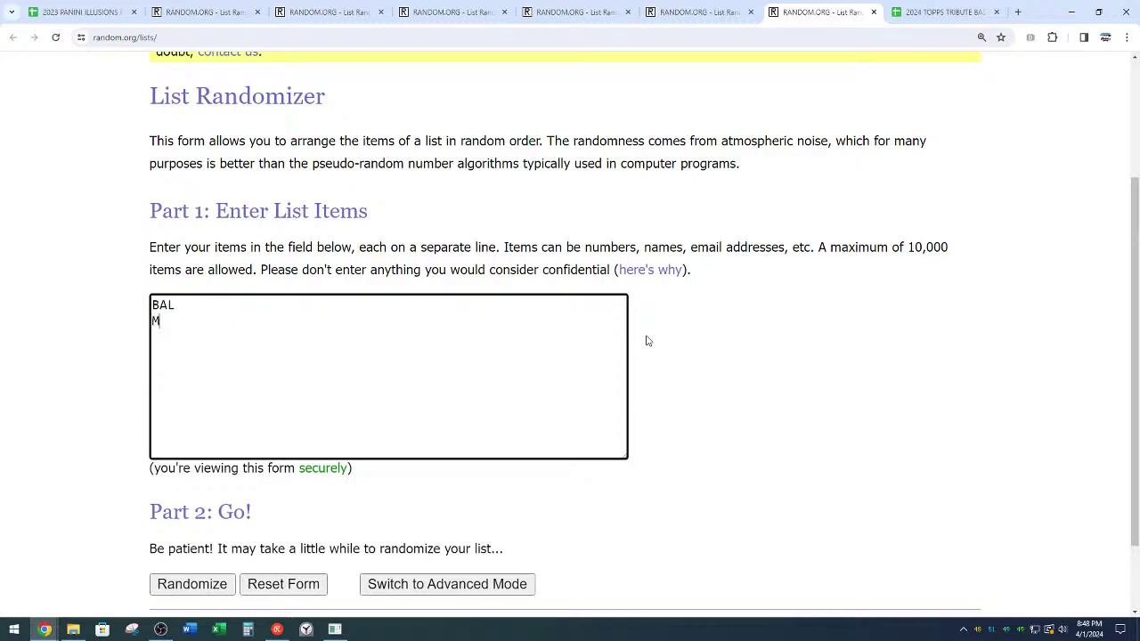
key("Return")
type("---")
key("Return")
type("--")
key("Return")
type("-")
scroll(134, 445, "down", 2)
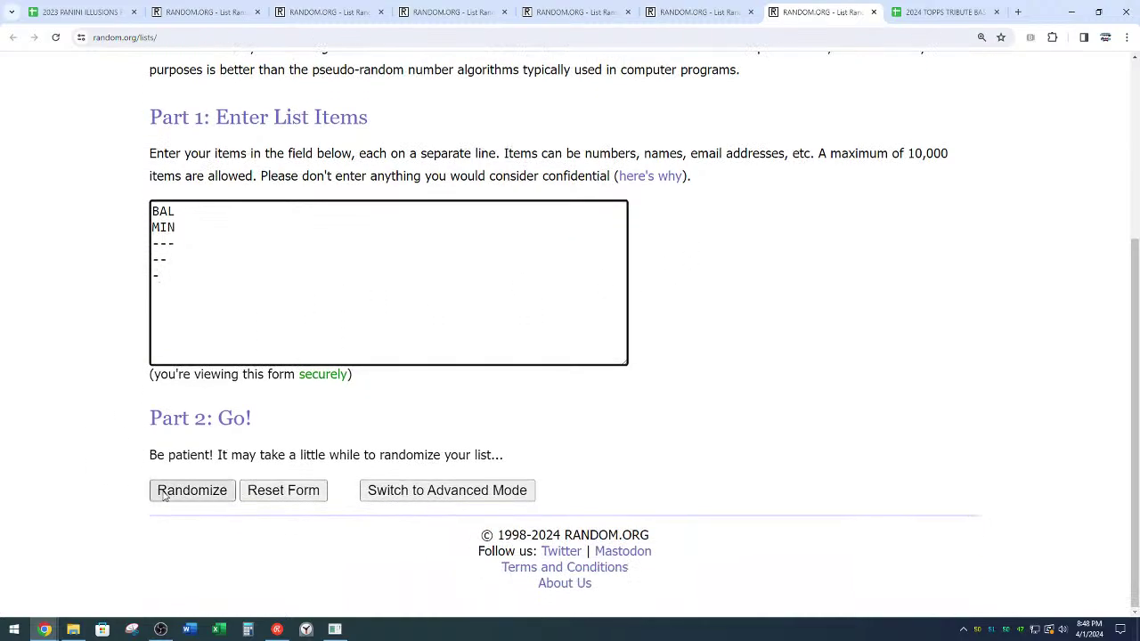
Randomize the BAL and MIN list four times and highlight the randomization count
left_click(172, 490)
scroll(116, 449, "down", 1)
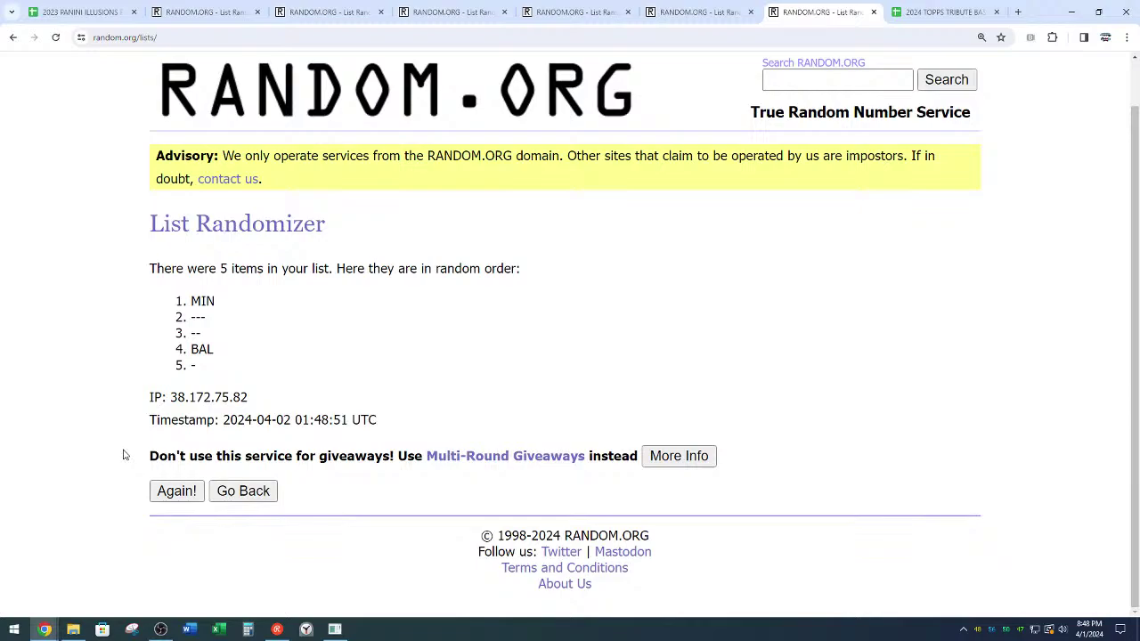
left_click(175, 492)
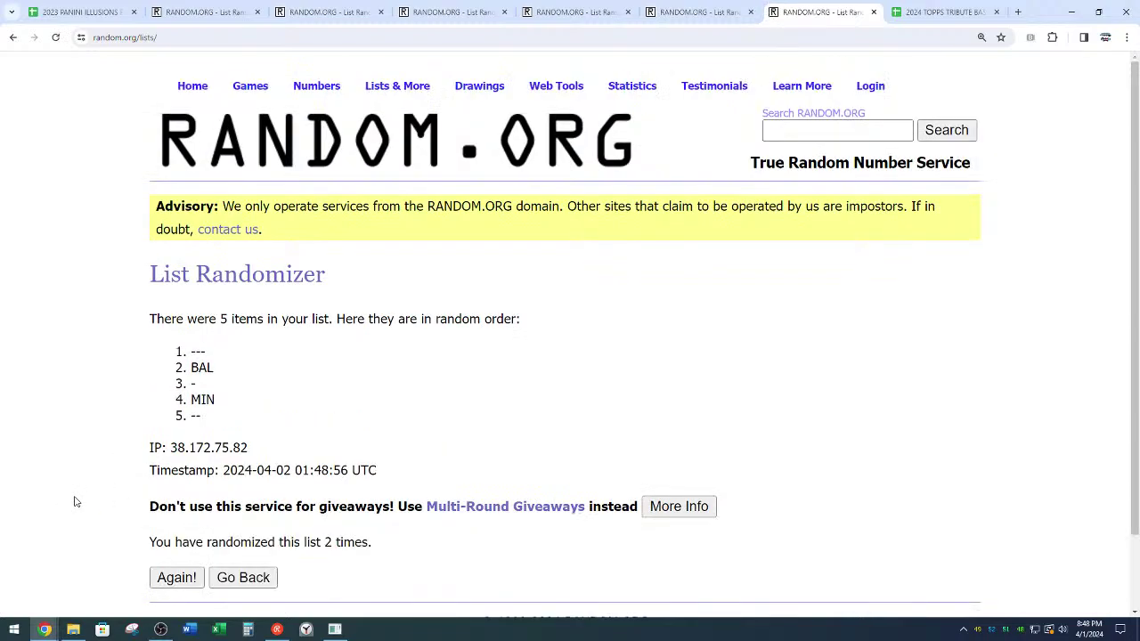
left_click(176, 578)
left_click(177, 577)
left_click_drag(324, 545, 450, 530)
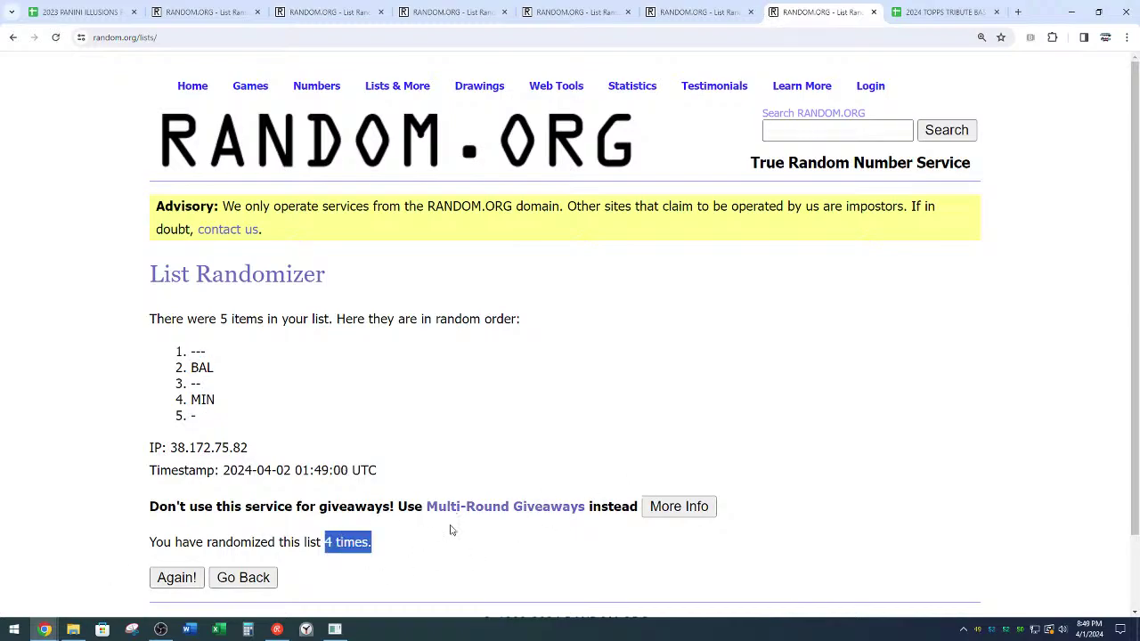
left_click(512, 394)
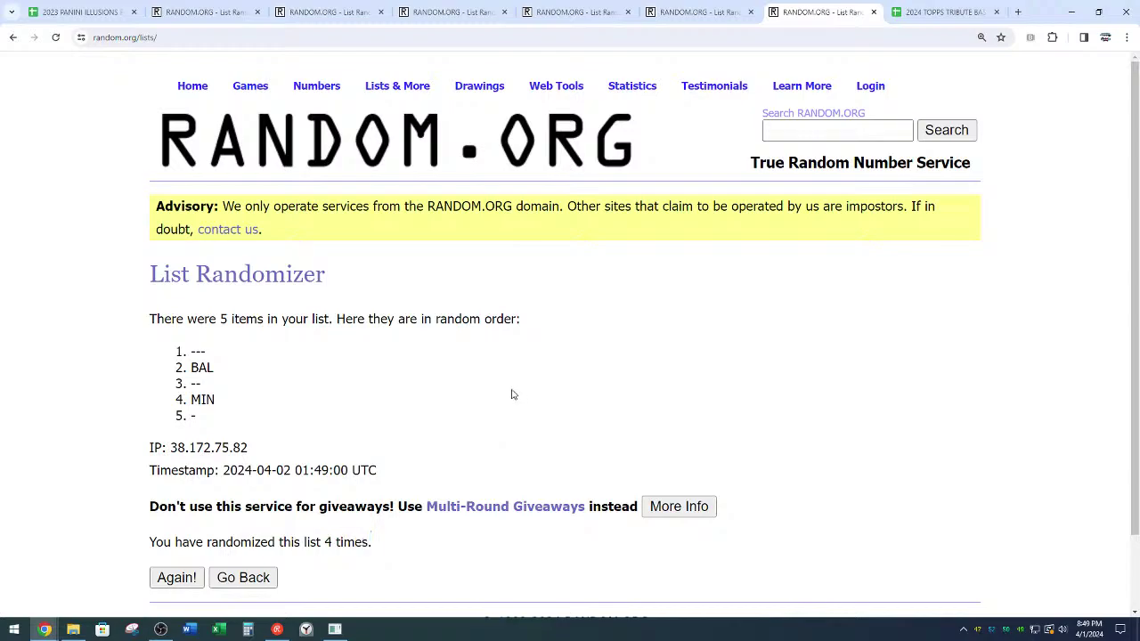